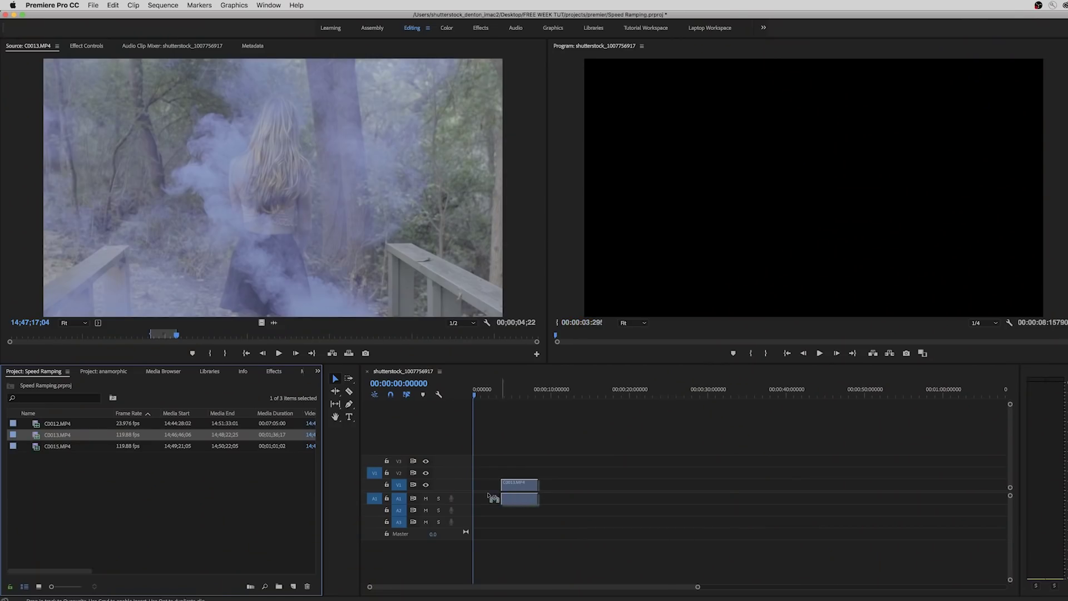
# Step: Place C0013.MP4 on V1 and set it to 200% speed, shortening its duration to 56
pyautogui.moveTo(462, 492); pyautogui.dragTo(465, 491)
pyautogui.press('space')
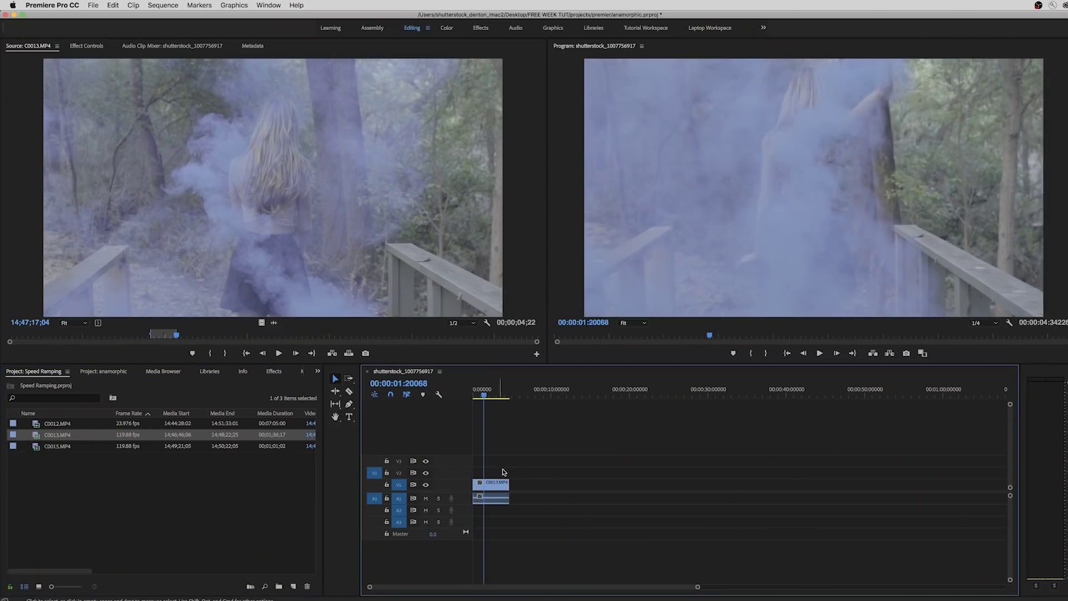
pyautogui.rightClick(487, 485)
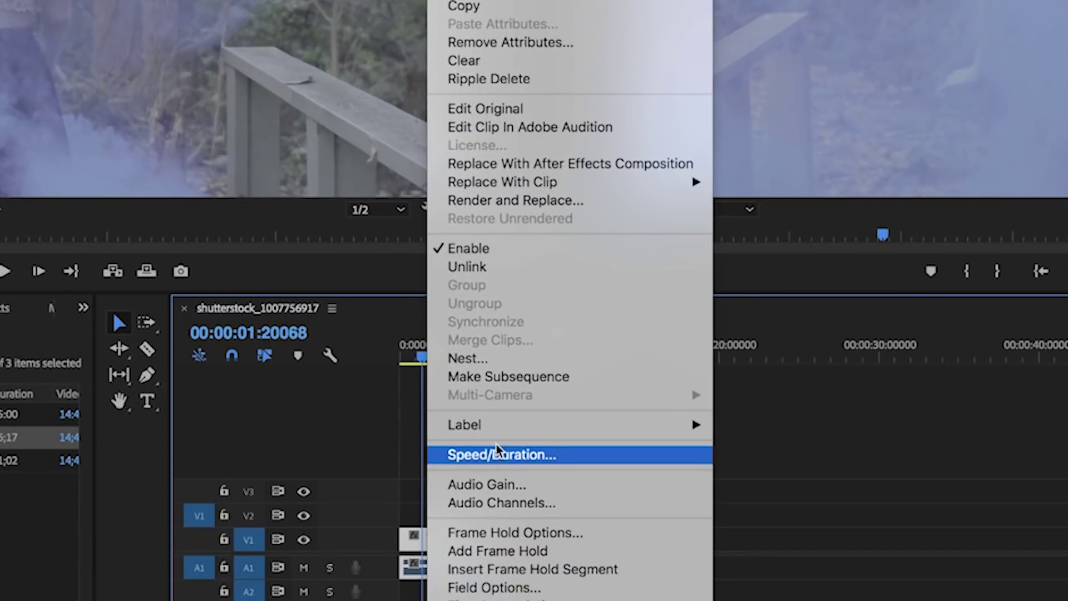
pyautogui.click(497, 454)
pyautogui.moveTo(554, 54); pyautogui.dragTo(608, 153)
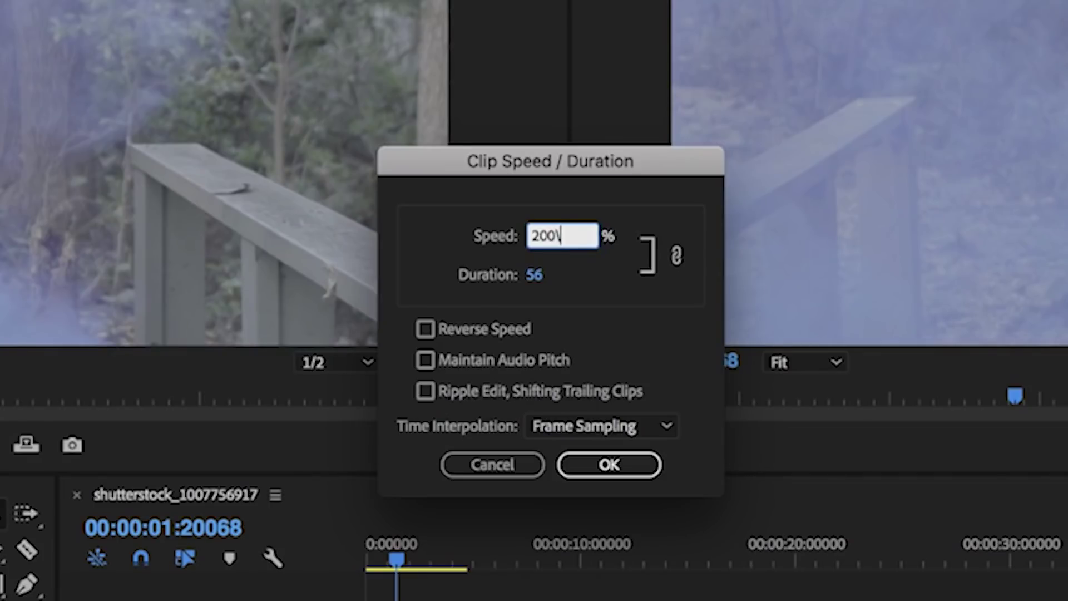
pyautogui.press('Return')
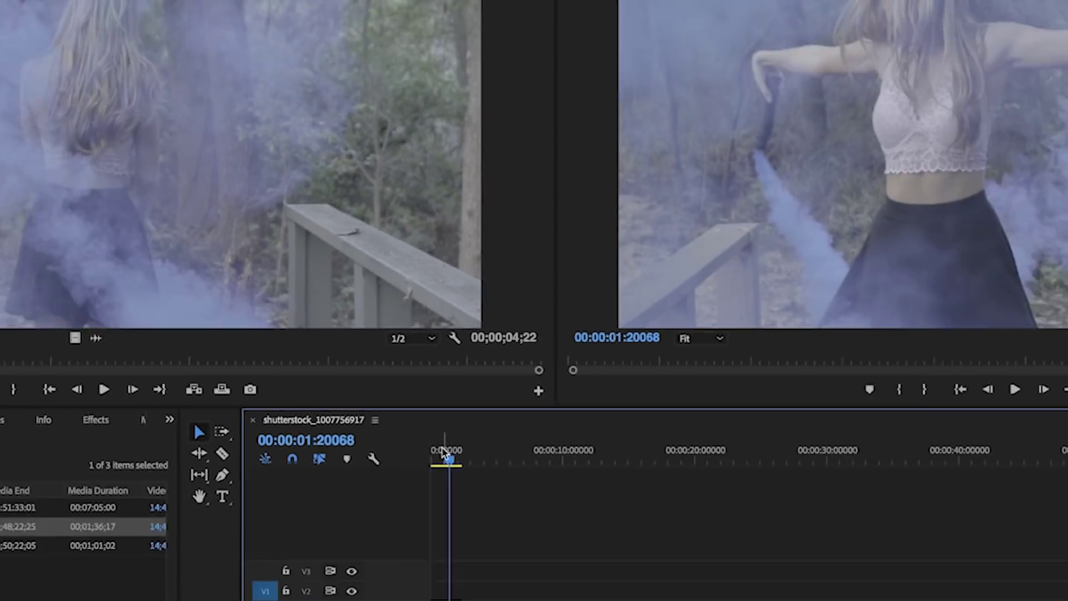
pyautogui.press('space')
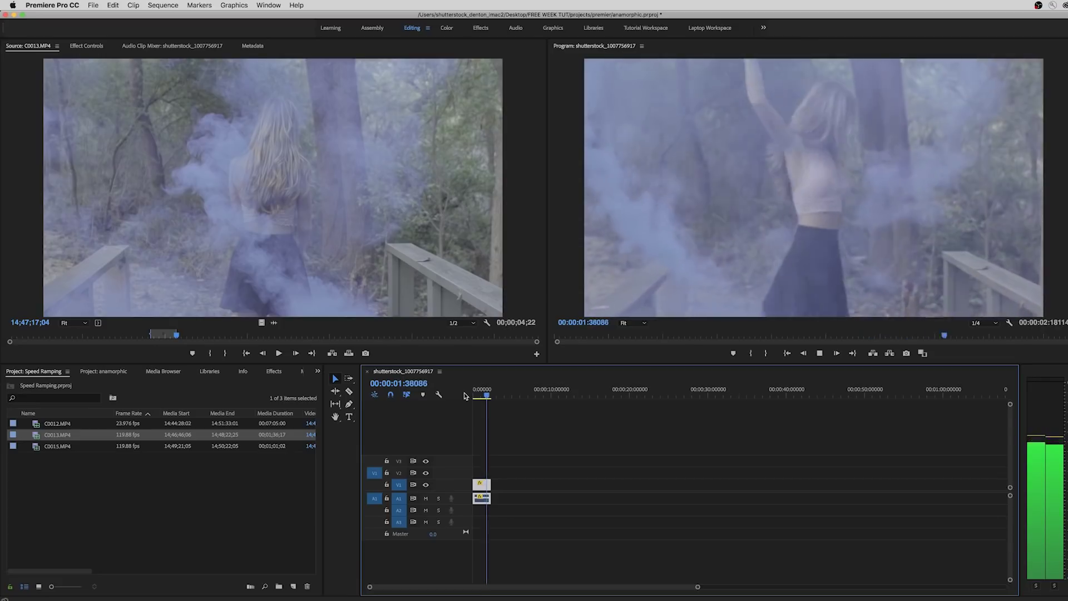
# Step: Slow the clip to 50% speed, preview it, then apply a longer duration of 200
pyautogui.rightClick(482, 488)
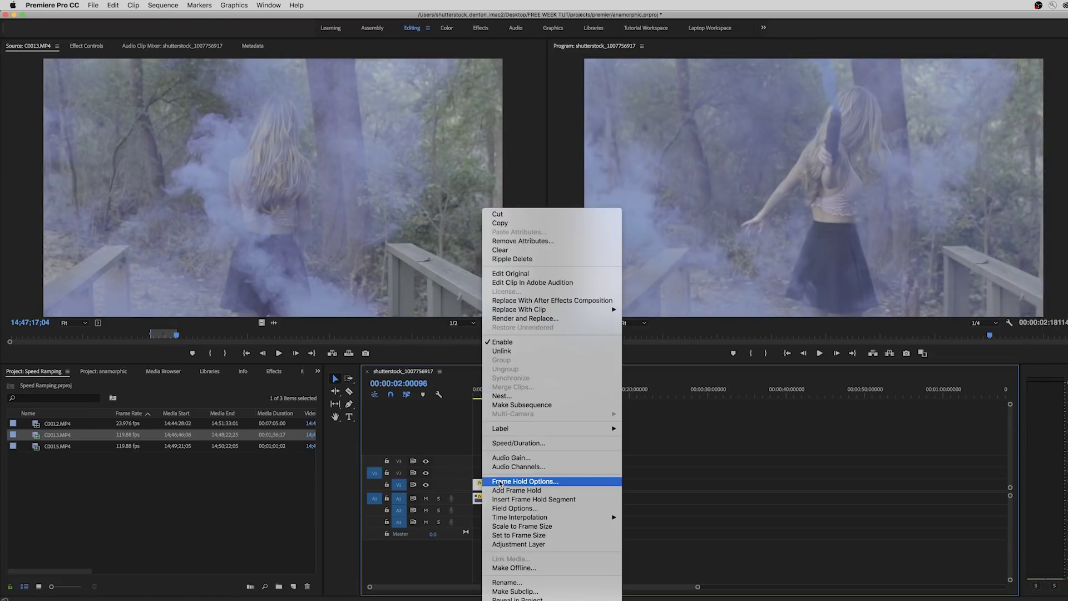
pyautogui.click(507, 443)
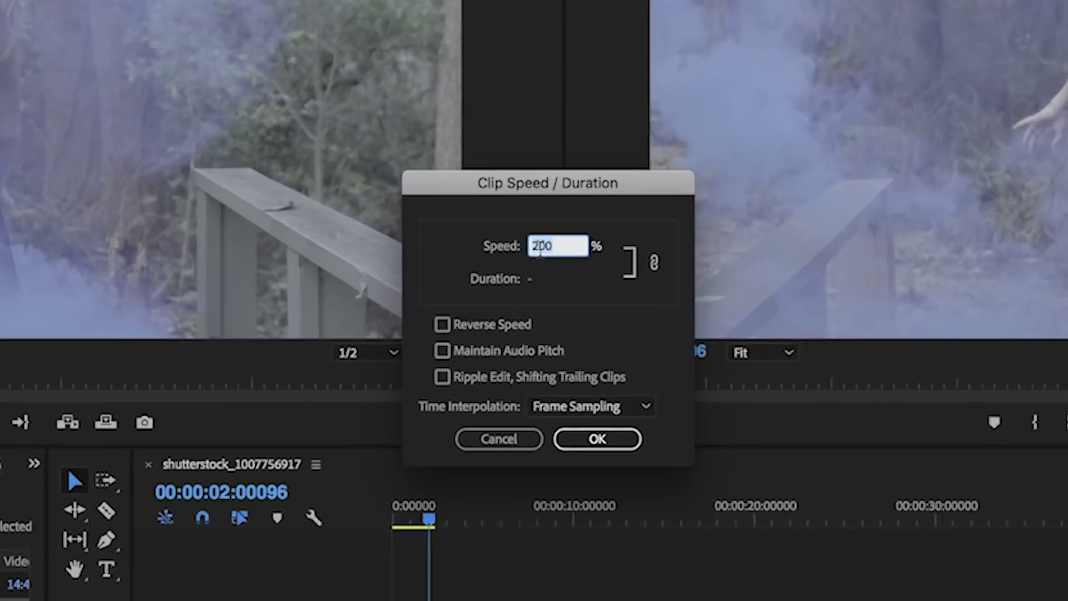
pyautogui.press('Return')
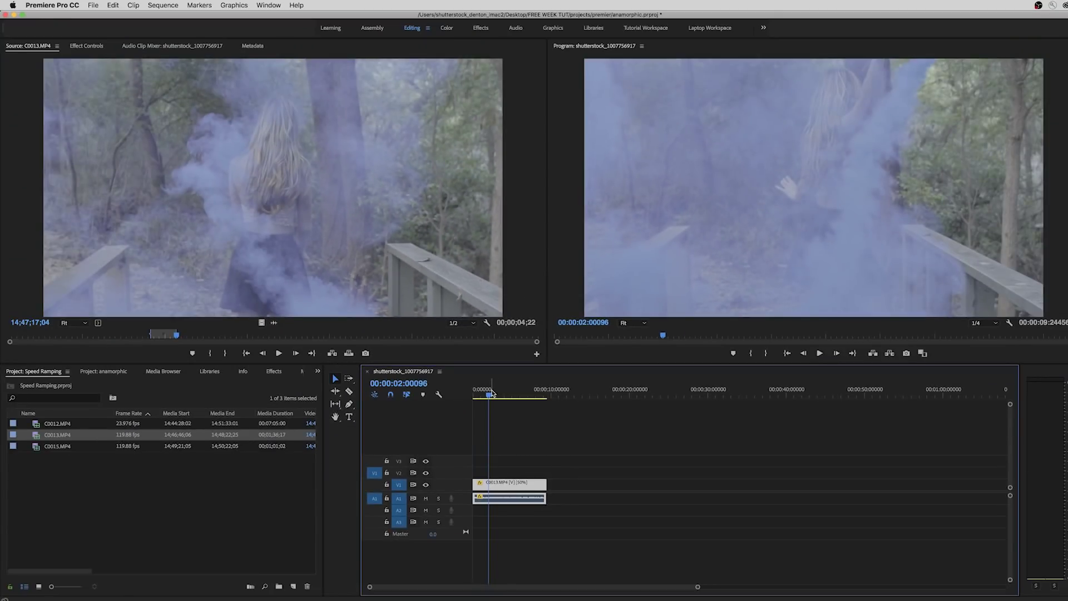
pyautogui.moveTo(492, 393); pyautogui.dragTo(461, 395)
pyautogui.press('space')
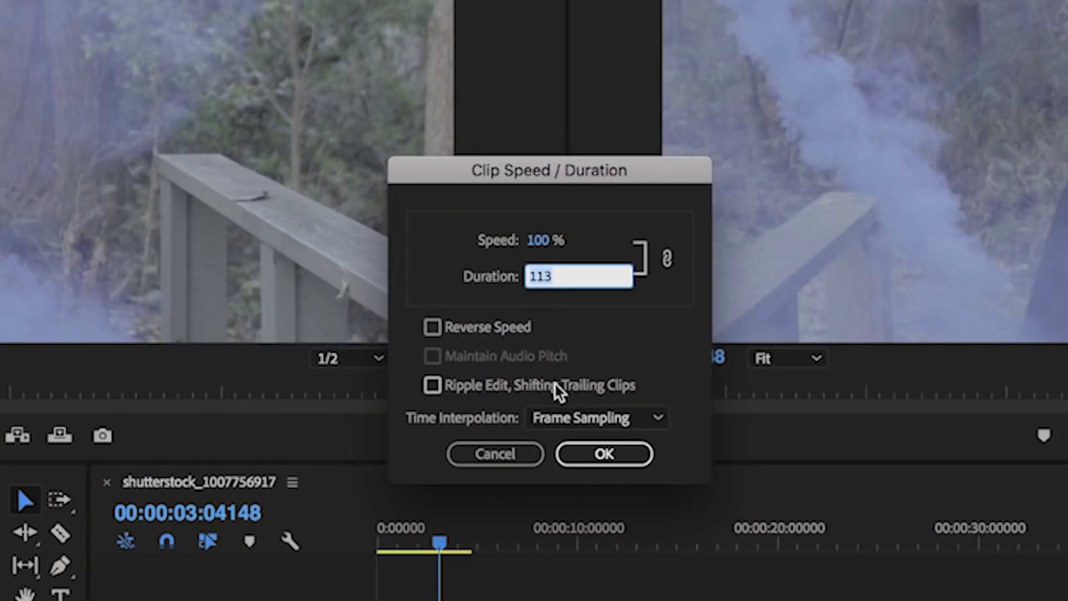
pyautogui.write('200')
pyautogui.press('Return')
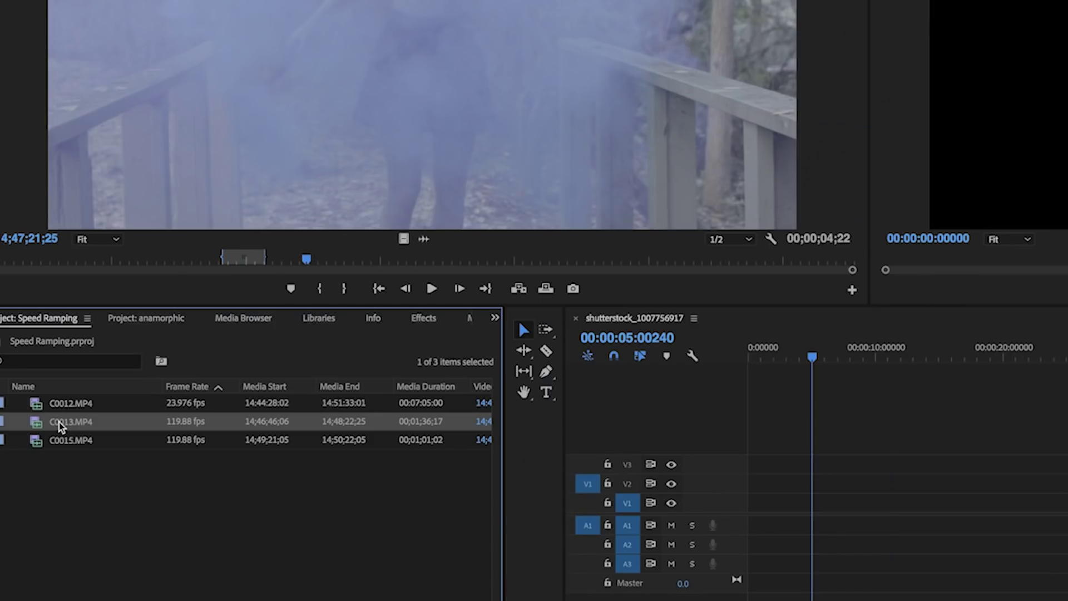
# Step: Interpret C0013.MP4's footage to assume a 23.976 fps frame rate
pyautogui.rightClick(87, 327)
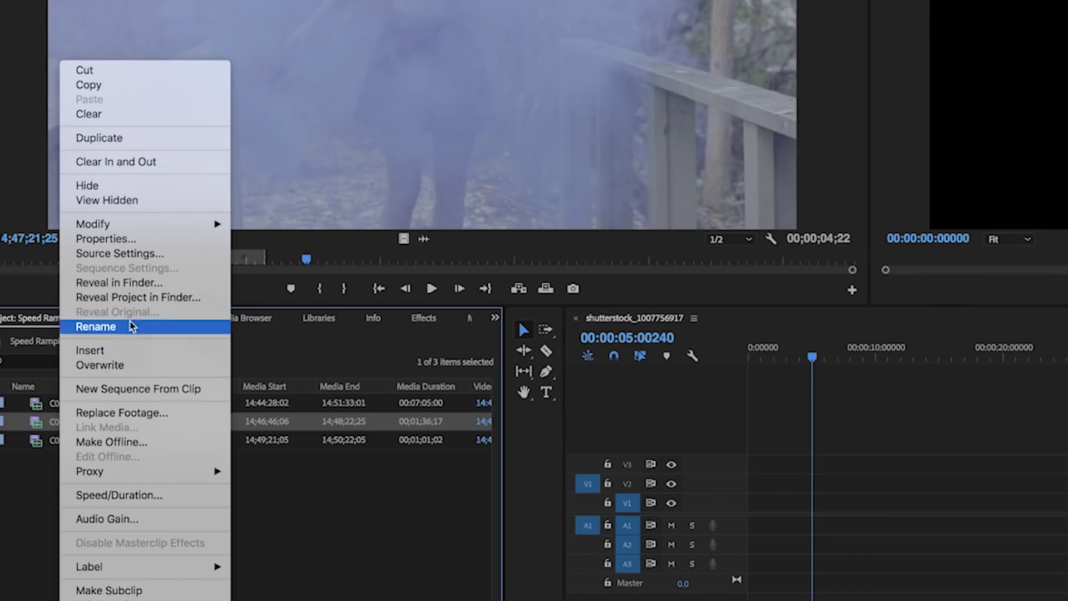
pyautogui.moveTo(138, 226)
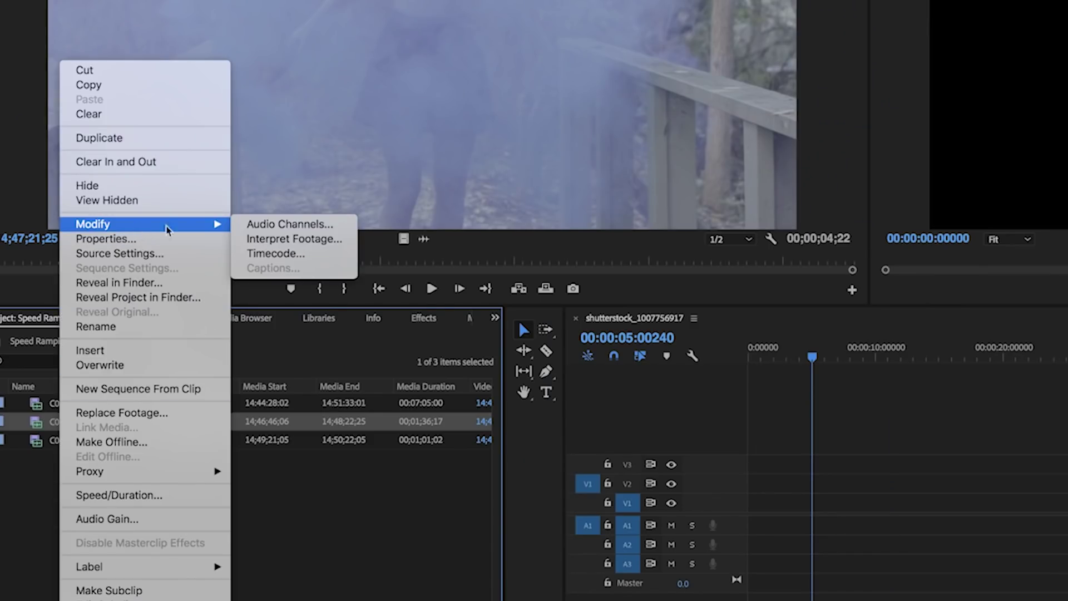
pyautogui.click(269, 245)
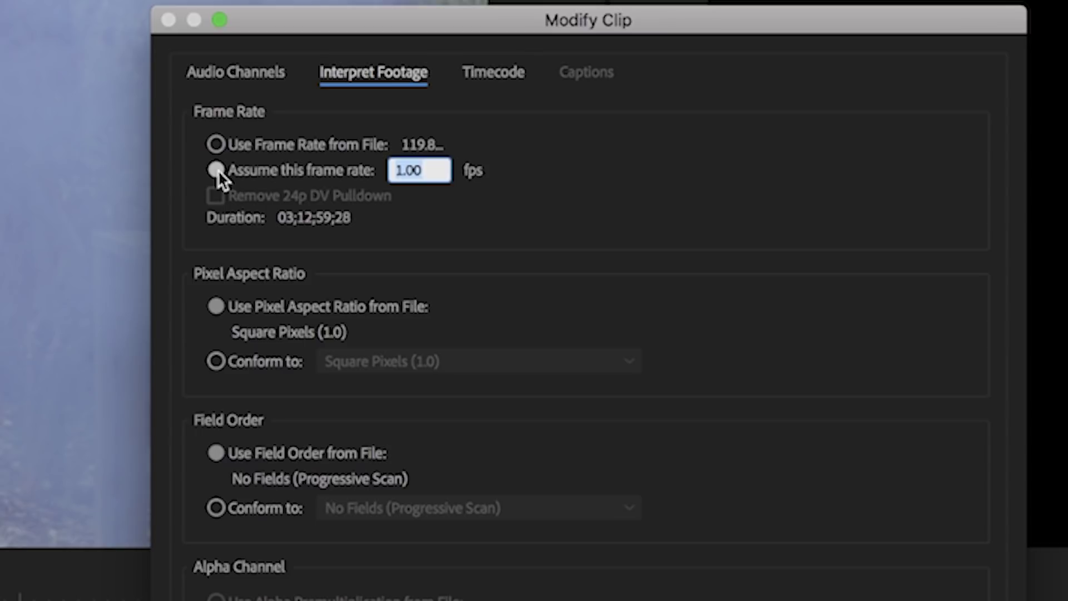
pyautogui.write('23')
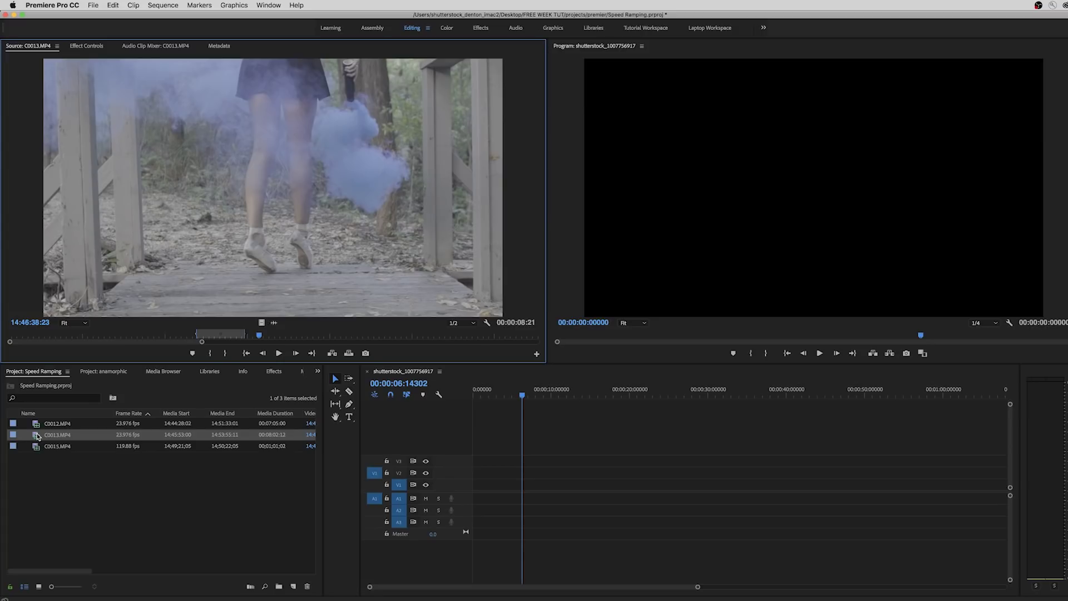
# Step: Place the conformed clip on V1, extend its end, and mark the ramp start near 16 seconds
pyautogui.moveTo(470, 483); pyautogui.dragTo(471, 483)
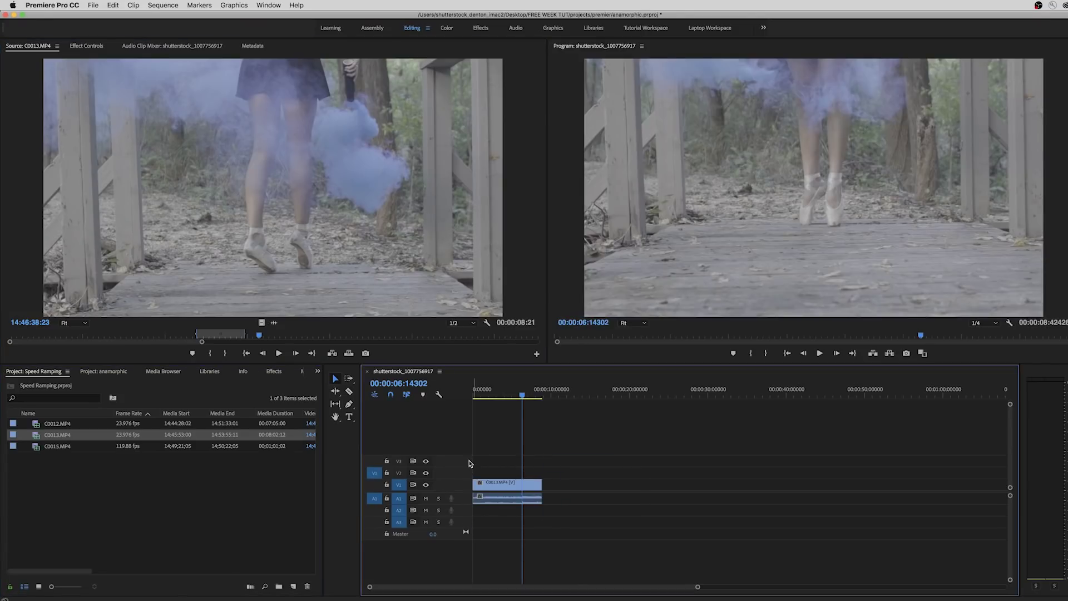
pyautogui.moveTo(536, 480); pyautogui.dragTo(632, 483)
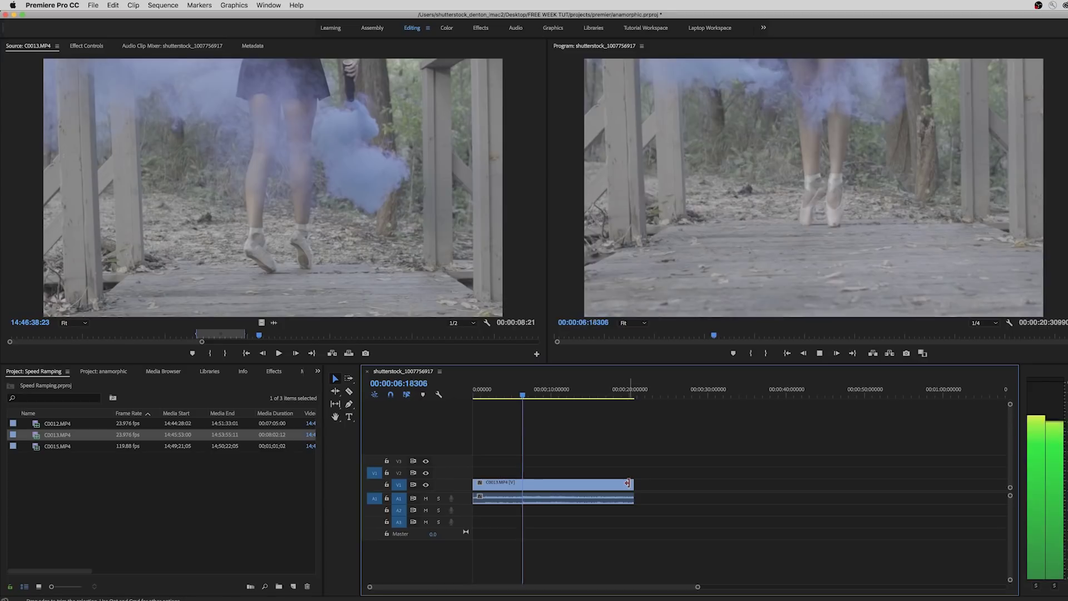
pyautogui.click(508, 396)
pyautogui.moveTo(508, 396); pyautogui.dragTo(600, 396)
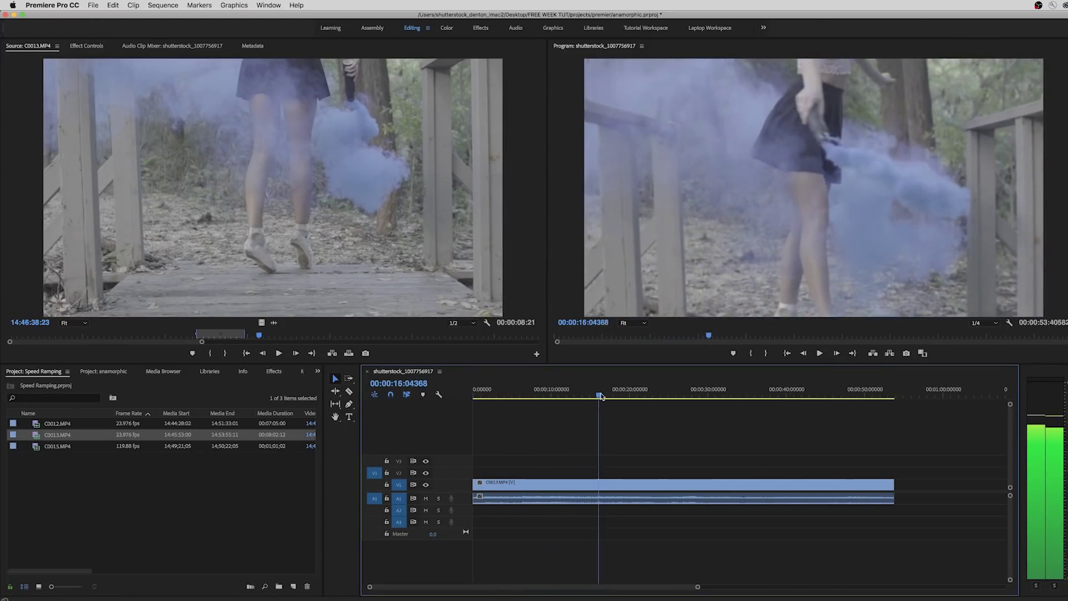
pyautogui.press('m')
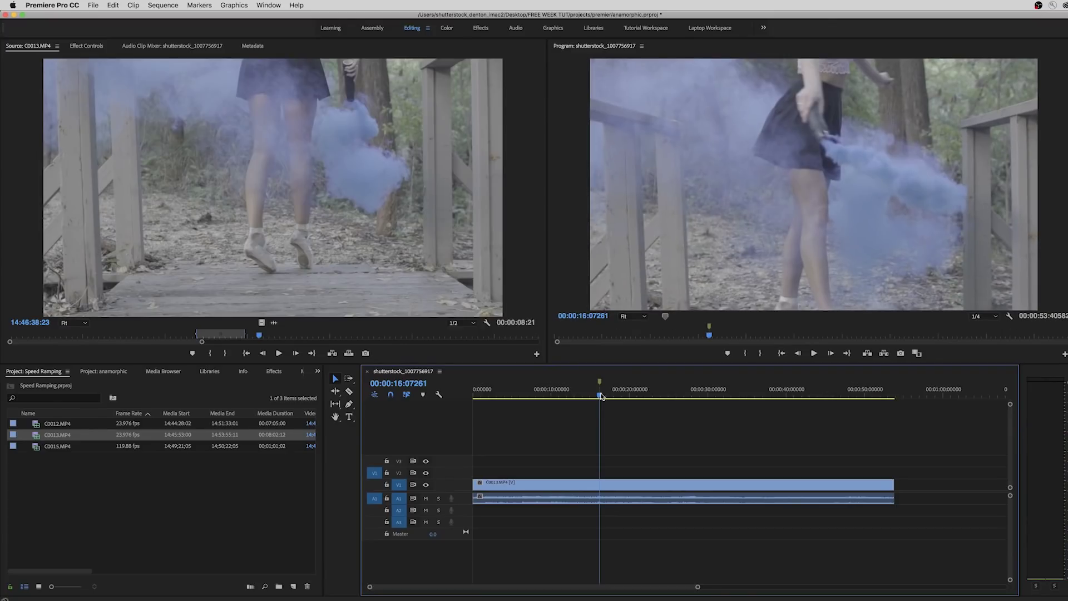
# Step: Scrub to the ramp end near 25 seconds, select the clip, and make track V1 taller
pyautogui.moveTo(594, 398); pyautogui.dragTo(670, 398)
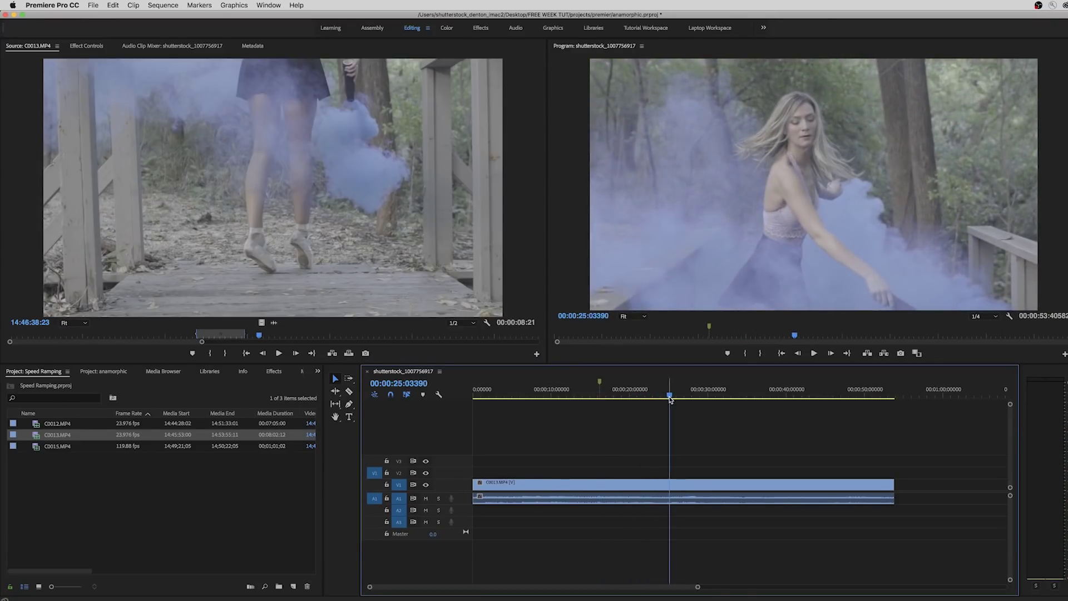
pyautogui.click(494, 481)
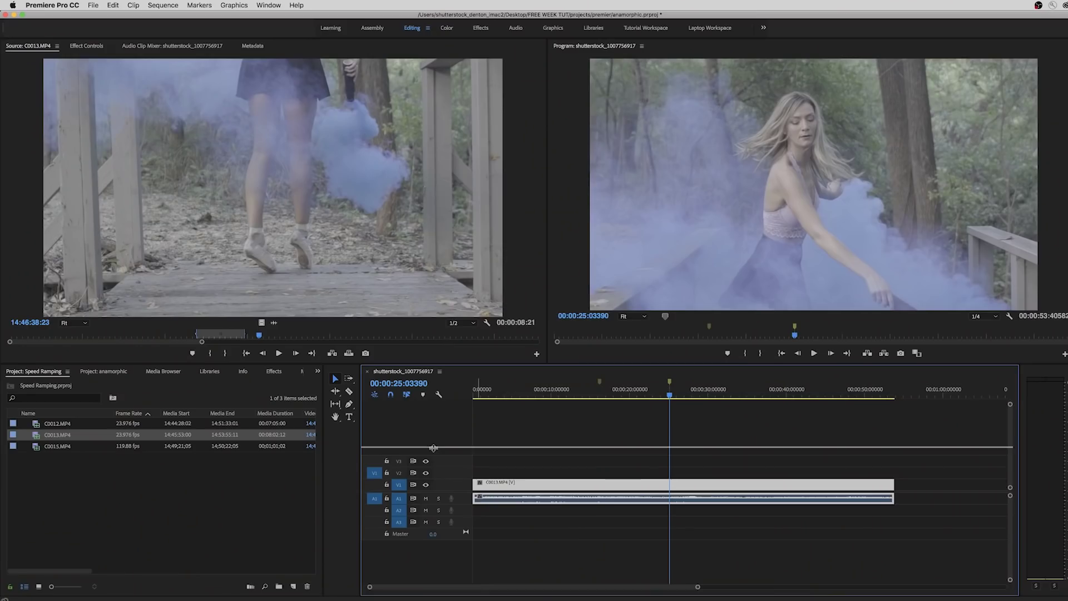
pyautogui.moveTo(433, 448); pyautogui.dragTo(432, 457)
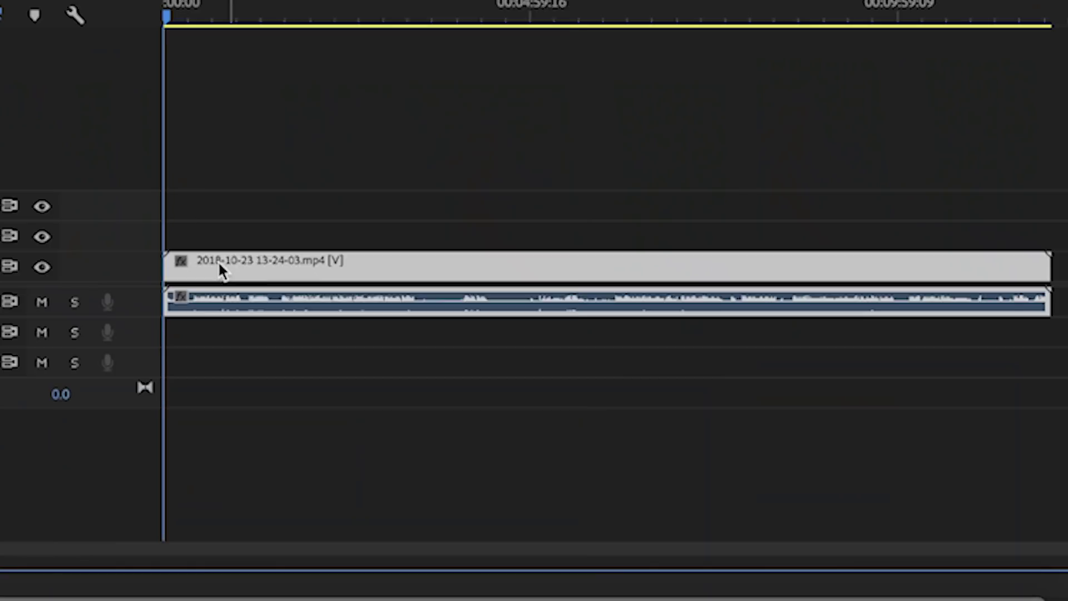
# Step: Show the clip's Time Remapping > Speed band and add speed keyframes at the markers
pyautogui.rightClick(220, 269)
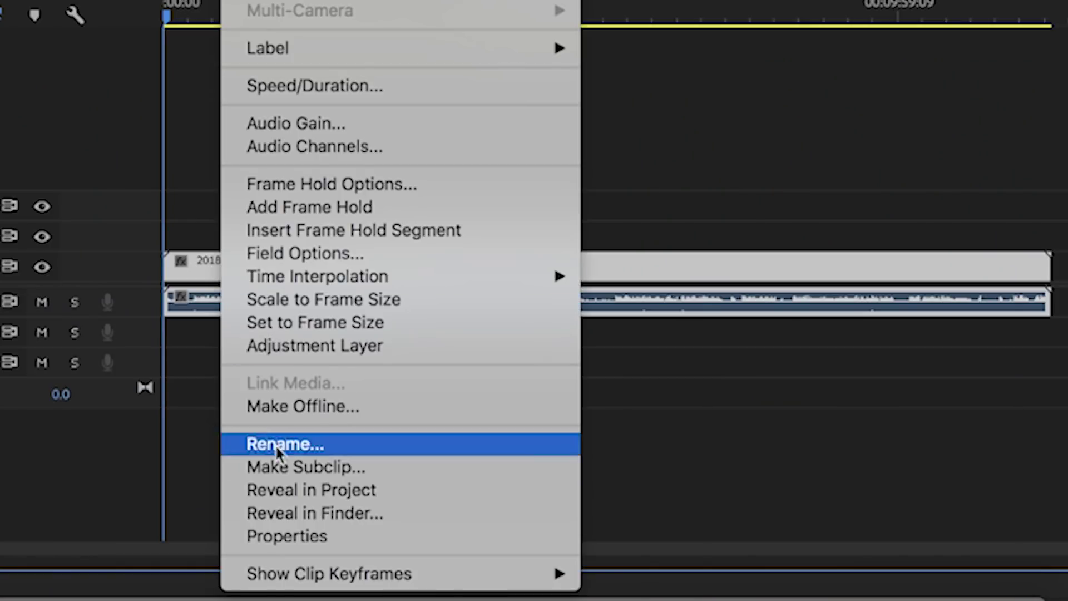
pyautogui.moveTo(391, 572)
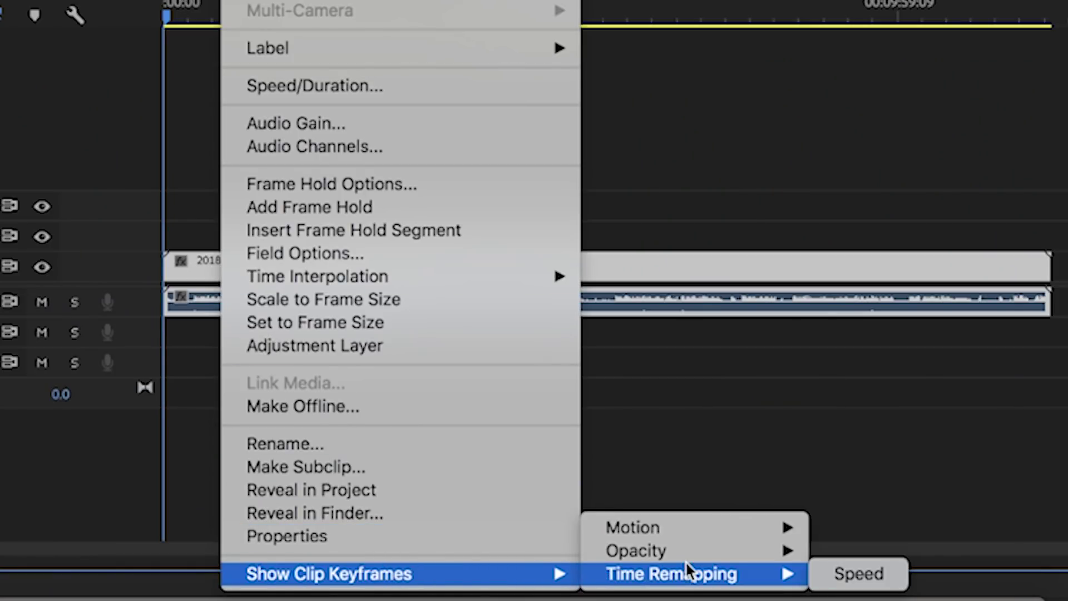
pyautogui.click(872, 573)
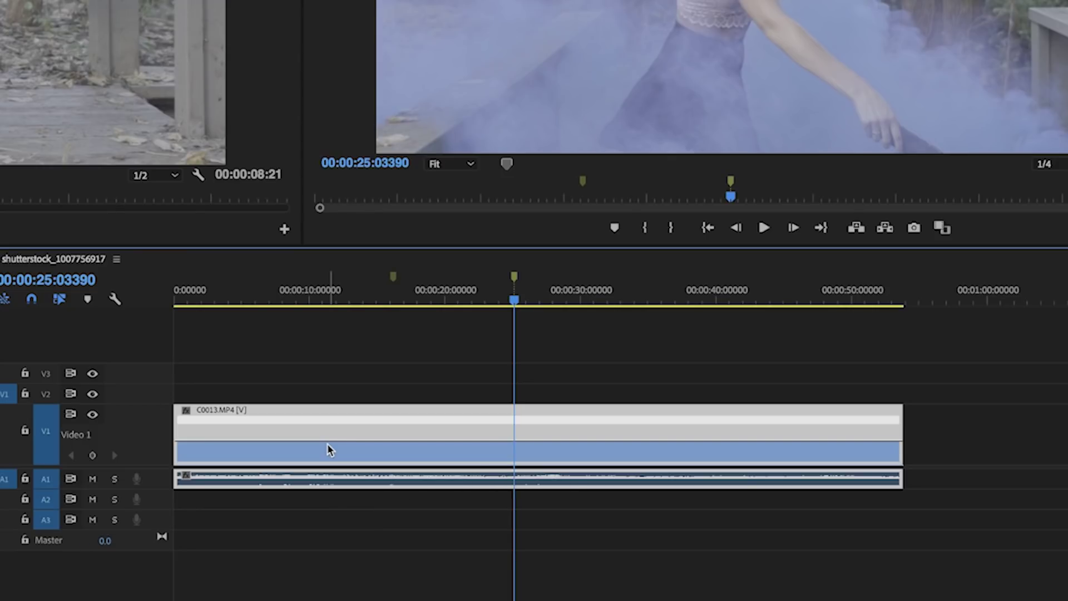
pyautogui.hotkey('ctrl', 'shift', 'm')
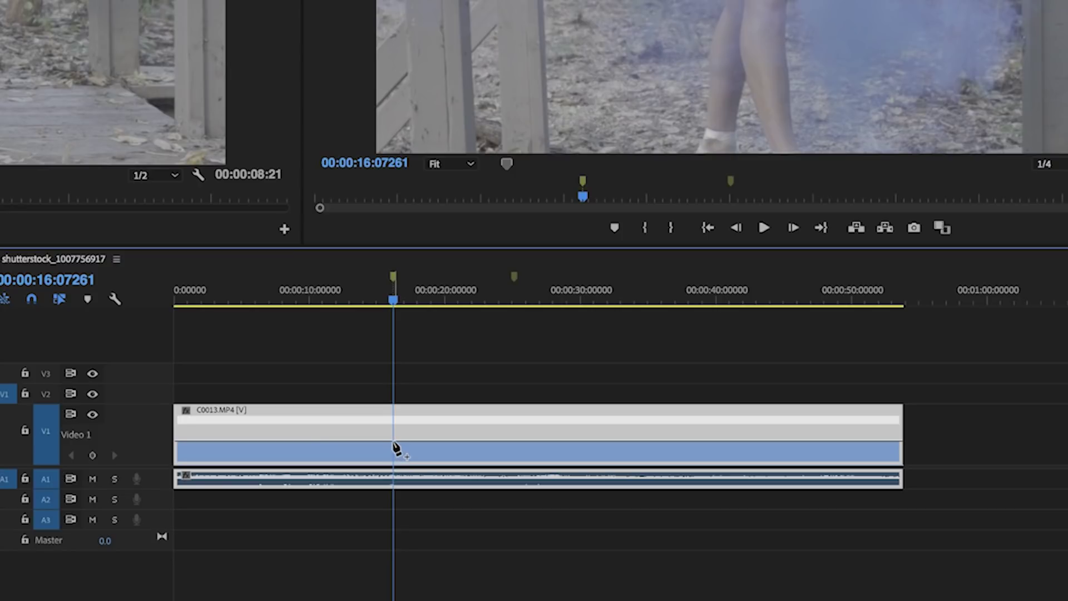
pyautogui.click(515, 279)
pyautogui.click(518, 442)
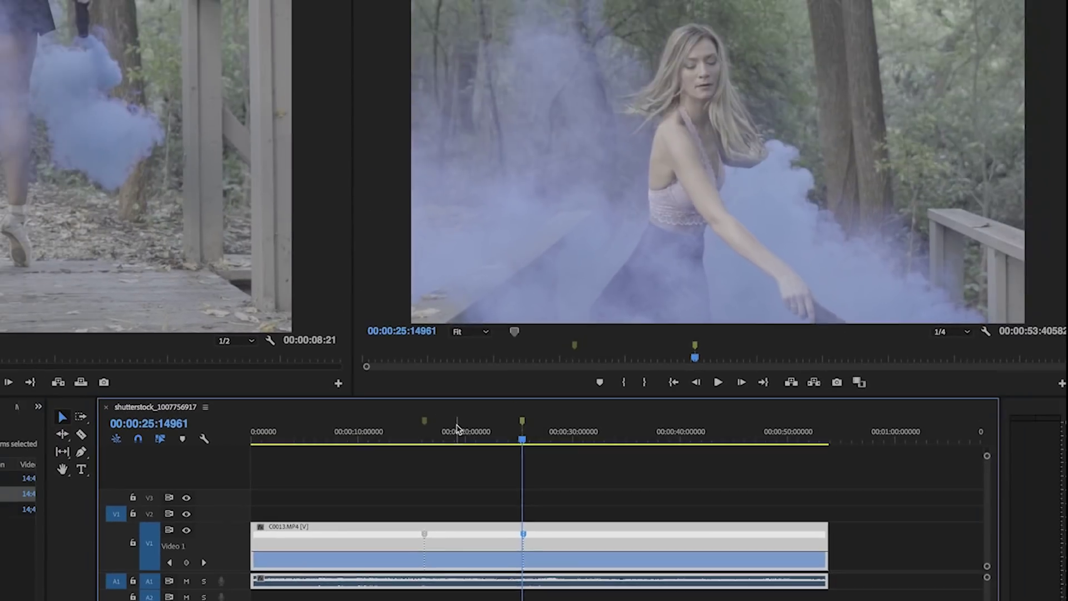
# Step: Review playback around the keyframes, then raise the opening section's speed to about 399%
pyautogui.click(453, 428)
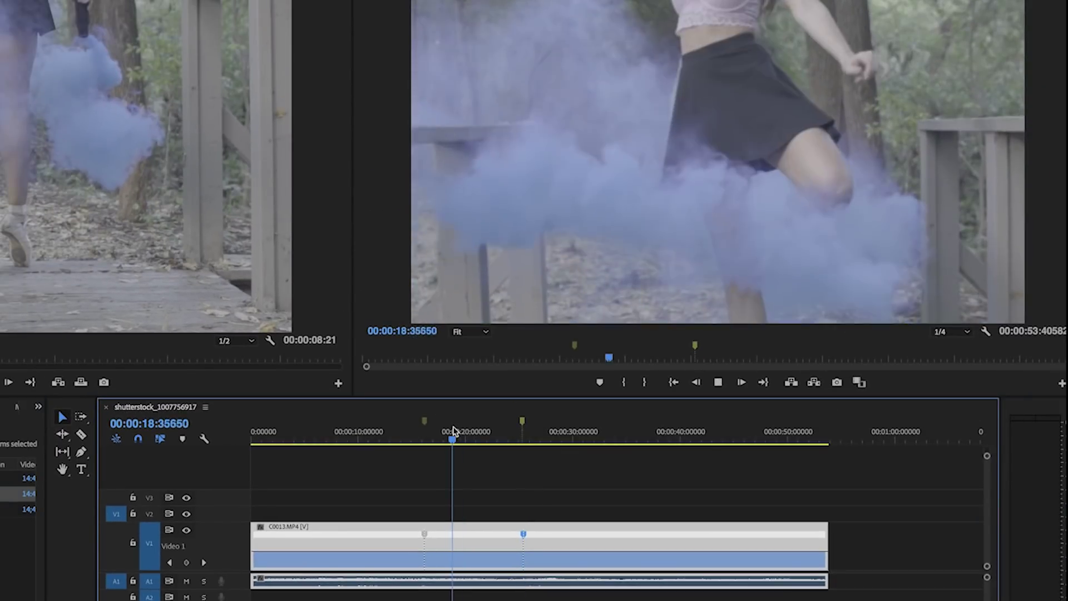
pyautogui.press('space')
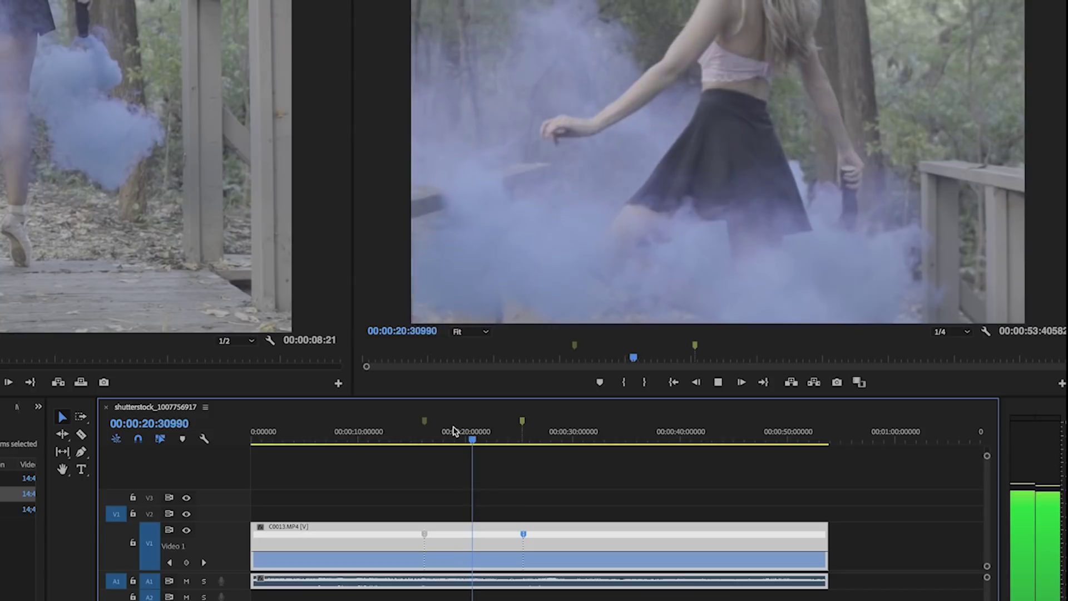
pyautogui.press('space')
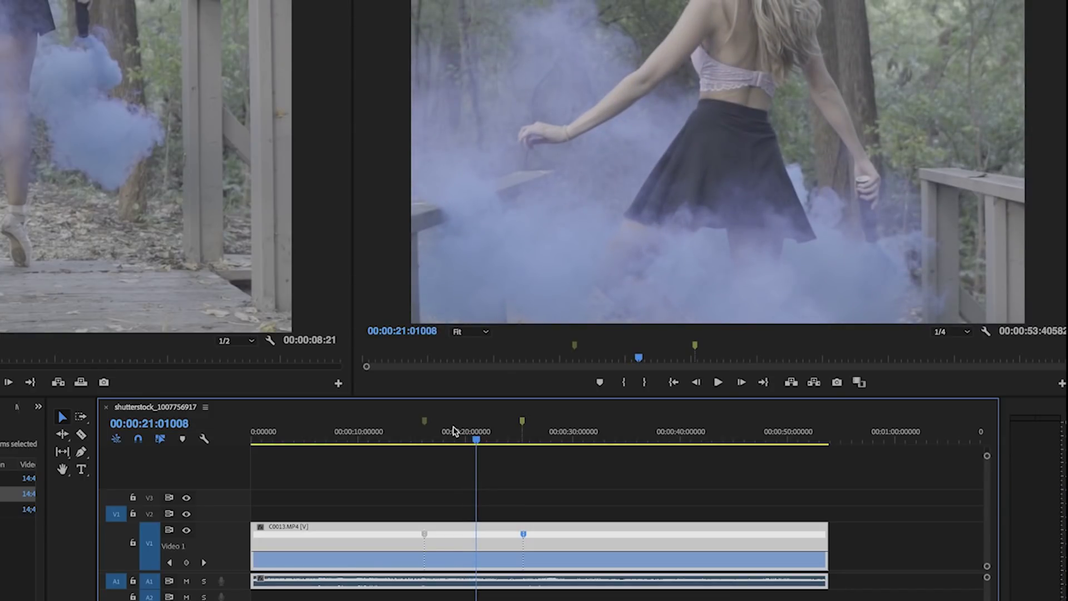
pyautogui.click(336, 431)
pyautogui.press('space')
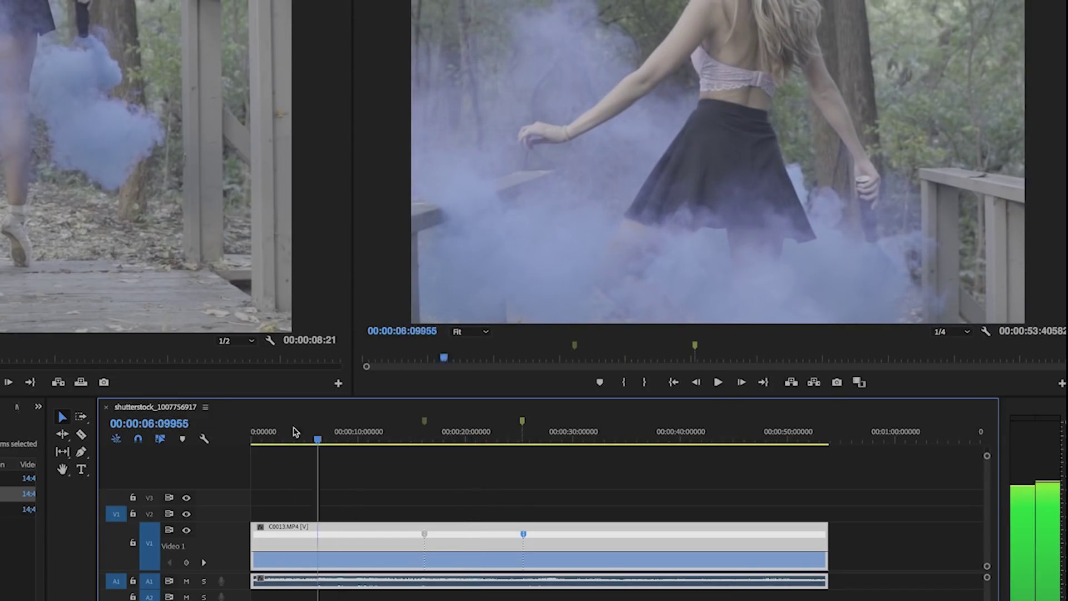
pyautogui.press('space')
pyautogui.moveTo(379, 548); pyautogui.dragTo(377, 542)
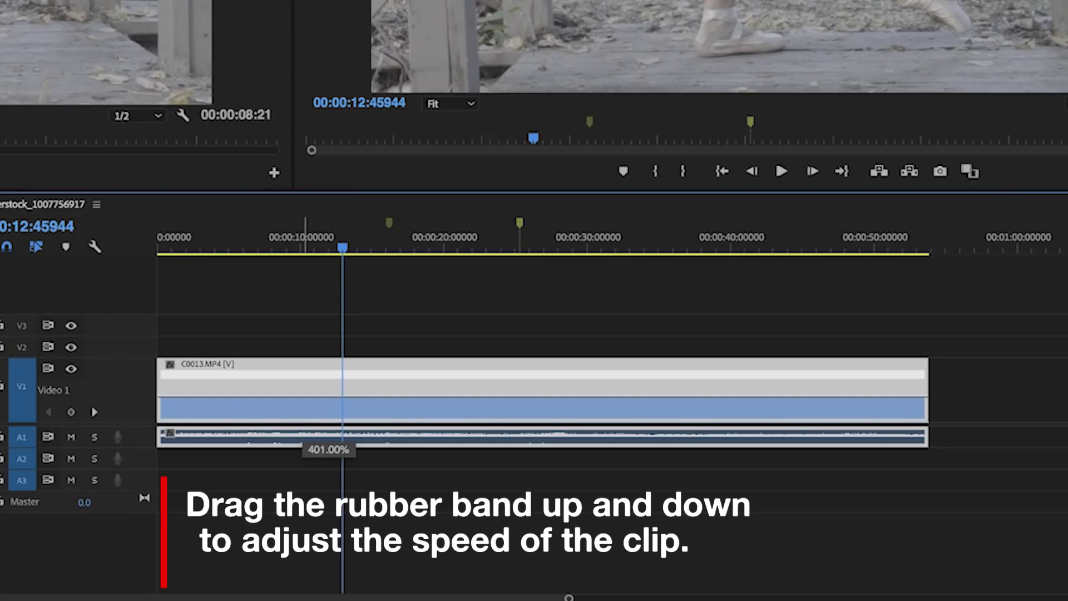
pyautogui.moveTo(329, 408); pyautogui.dragTo(328, 410)
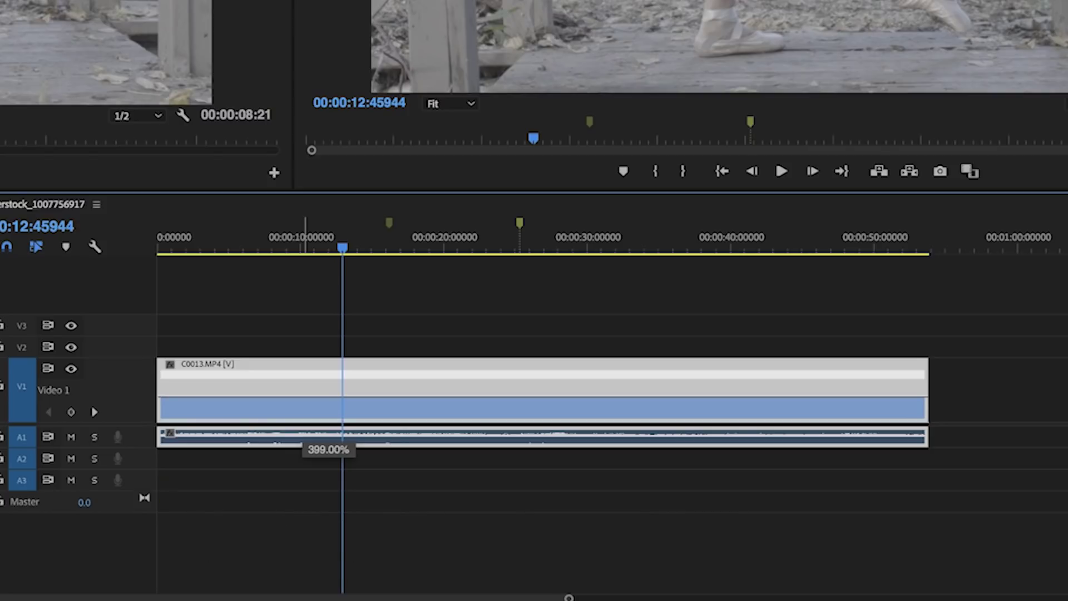